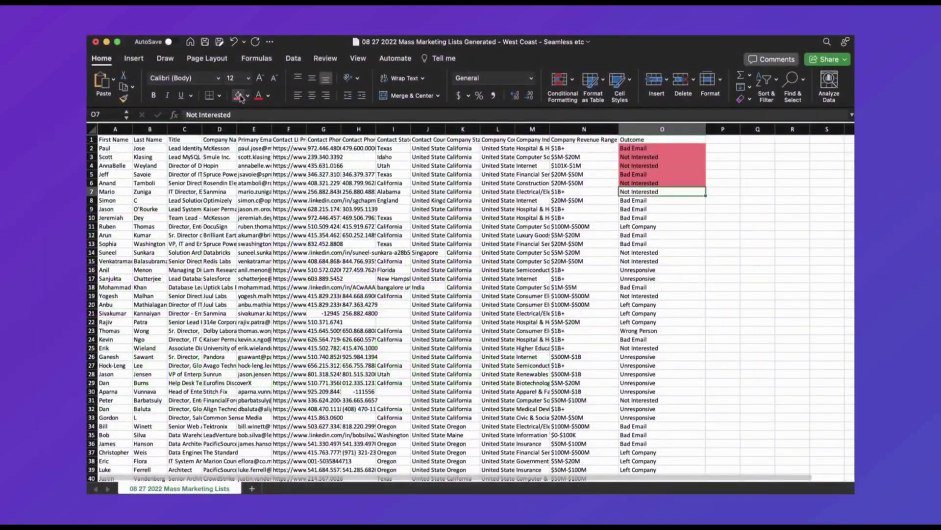
{"action": "left_click", "coordinate": [238, 96]}
Fill the column O Outcome cells red, moving down row by row to the FinancialForce row
{"action": "key", "text": "Down"}
{"action": "left_click", "coordinate": [239, 95]}
{"action": "key", "text": "Down"}
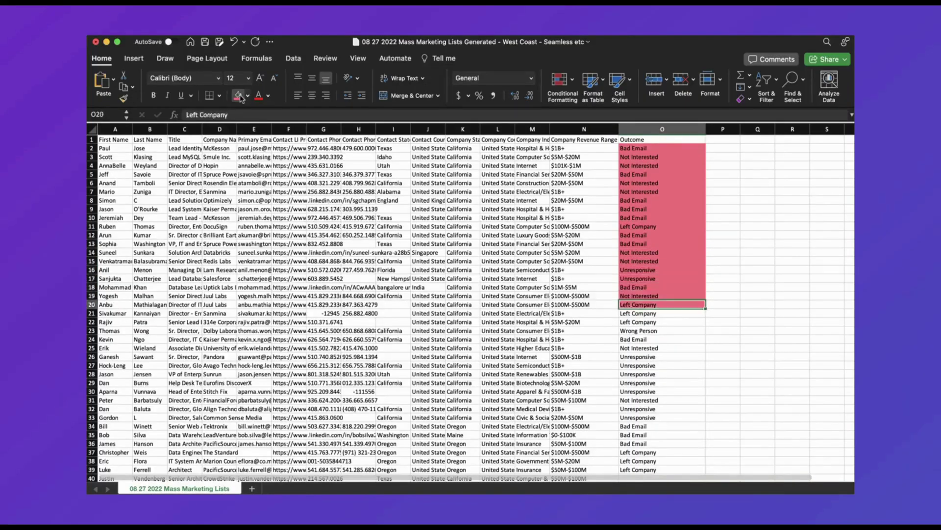
{"action": "key", "text": "Down"}
{"action": "left_click", "coordinate": [238, 96]}
{"action": "key", "text": "Down"}
{"action": "left_click", "coordinate": [239, 95]}
{"action": "key", "text": "Down"}
{"action": "left_click", "coordinate": [238, 96]}
{"action": "key", "text": "Down"}
{"action": "left_click", "coordinate": [239, 95]}
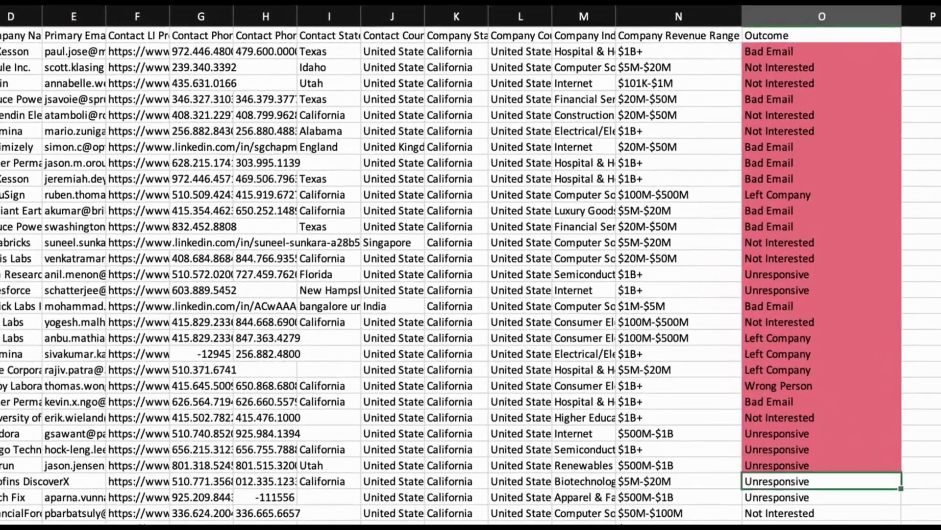
{"action": "left_click", "coordinate": [239, 96]}
{"action": "key", "text": "Down"}
{"action": "left_click", "coordinate": [239, 96]}
{"action": "key", "text": "Down"}
{"action": "left_click", "coordinate": [239, 96]}
{"action": "key", "text": "Down"}
{"action": "left_click", "coordinate": [238, 96]}
{"action": "key", "text": "Down"}
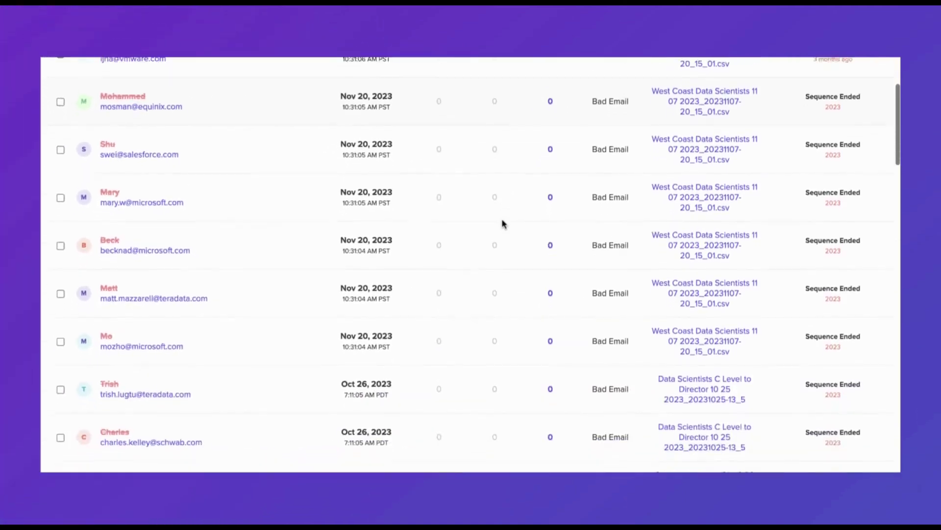
Scroll down the leadfwd contact list through the Bad Email / Sequence Ended rows
{"action": "scroll", "coordinate": [503, 224], "scroll_direction": "down", "scroll_amount": 5}
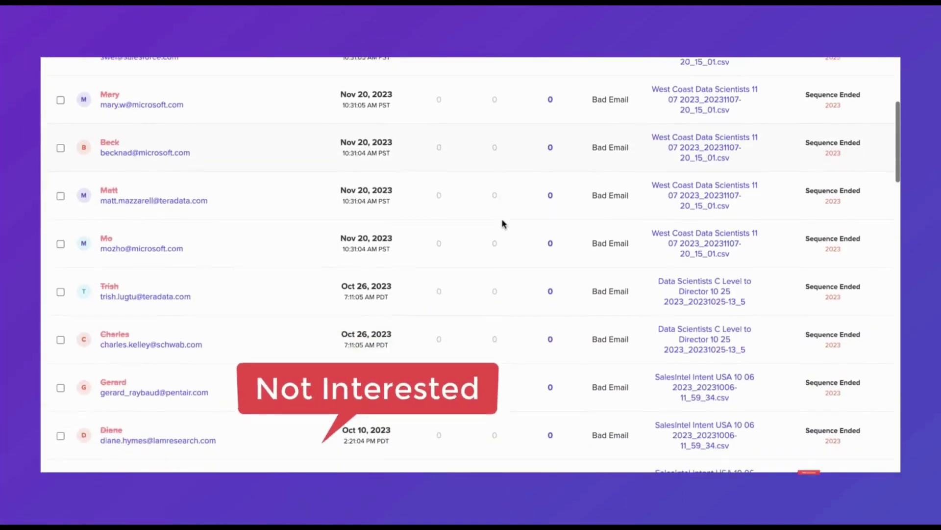
{"action": "scroll", "coordinate": [503, 224], "scroll_direction": "down", "scroll_amount": 5}
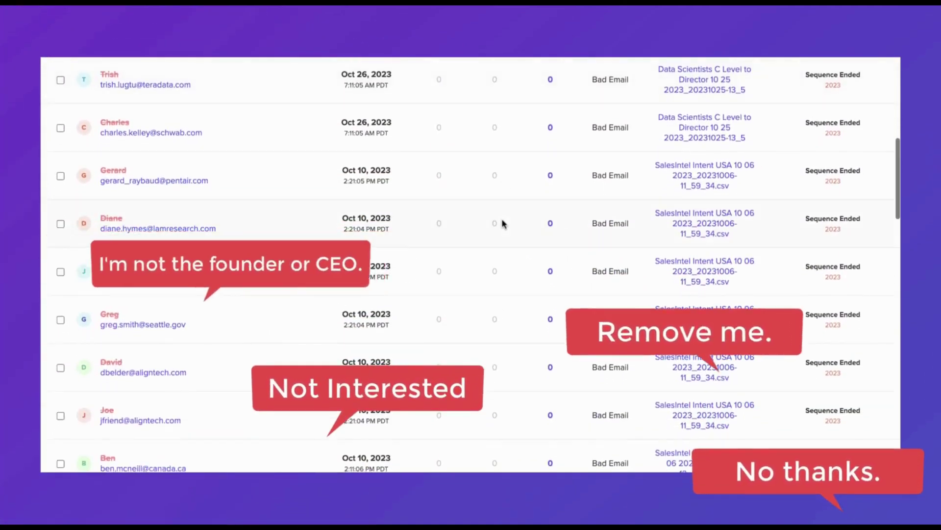
{"action": "scroll", "coordinate": [483, 260], "scroll_direction": "down", "scroll_amount": 5}
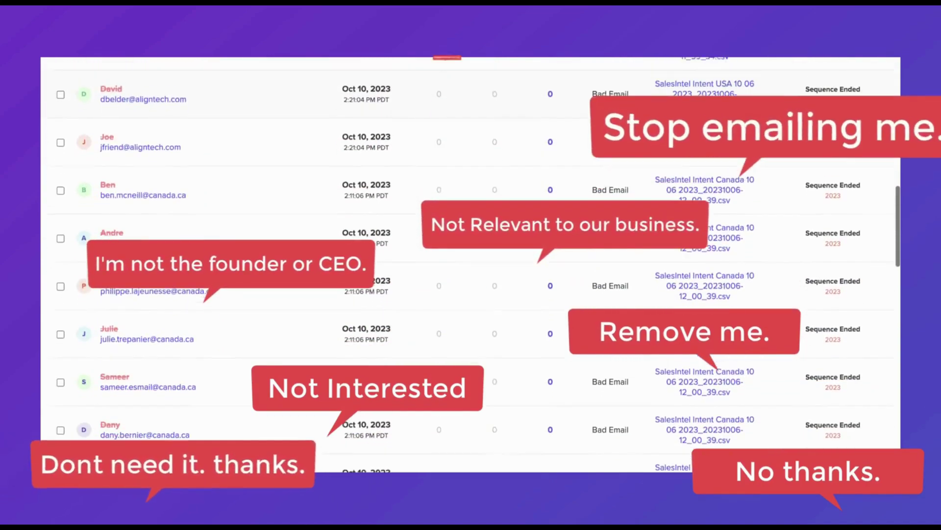
{"action": "scroll", "coordinate": [483, 260], "scroll_direction": "down", "scroll_amount": 5}
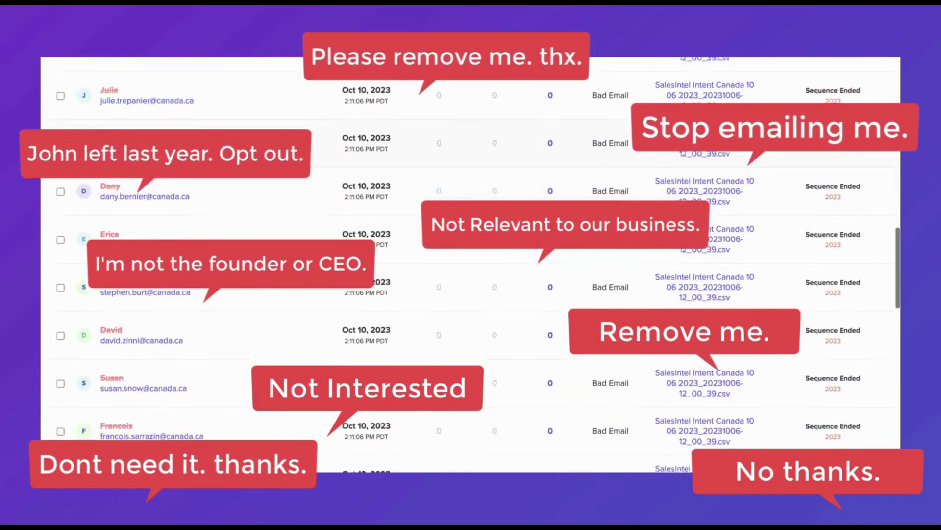
{"action": "scroll", "coordinate": [471, 264], "scroll_direction": "down", "scroll_amount": 5}
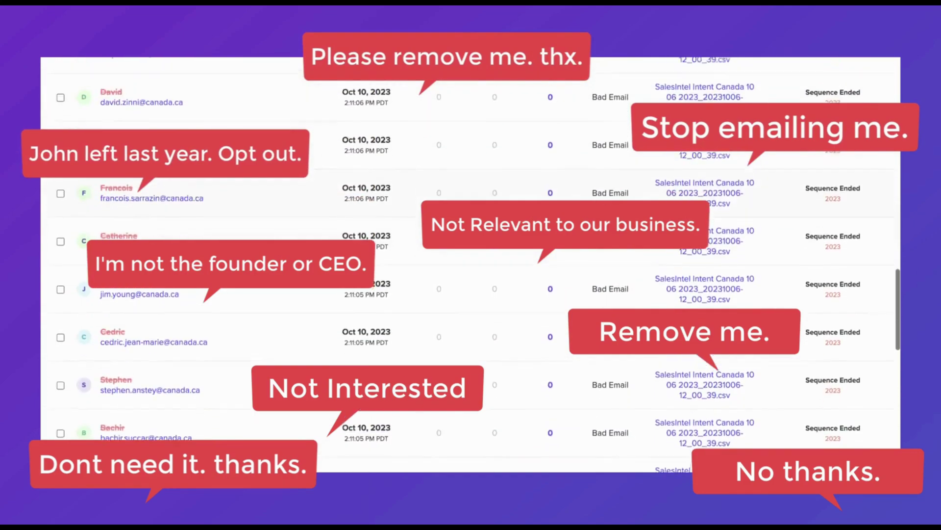
{"action": "scroll", "coordinate": [500, 220], "scroll_direction": "down", "scroll_amount": 3}
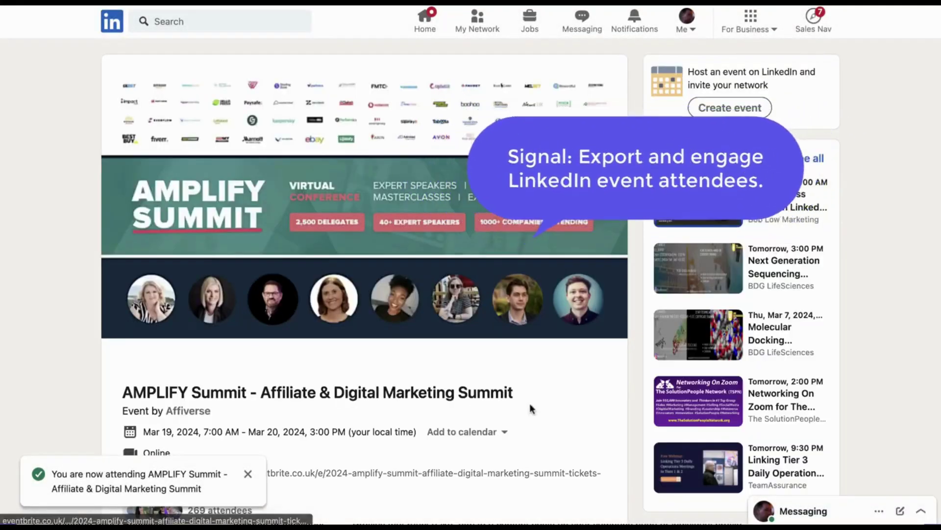
Open the AMPLIFY Summit event's 269 attendees link to list its attendees
{"action": "scroll", "coordinate": [530, 408], "scroll_direction": "down", "scroll_amount": 5}
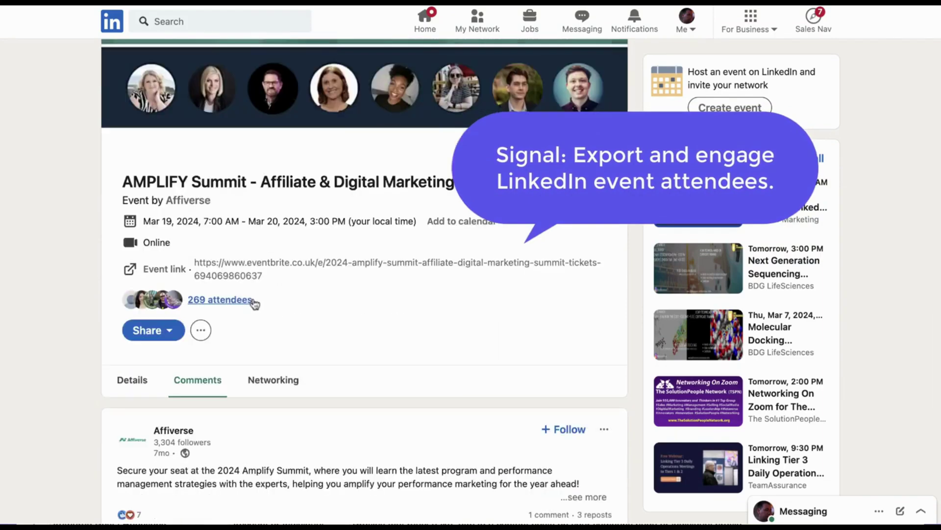
{"action": "left_click", "coordinate": [229, 300]}
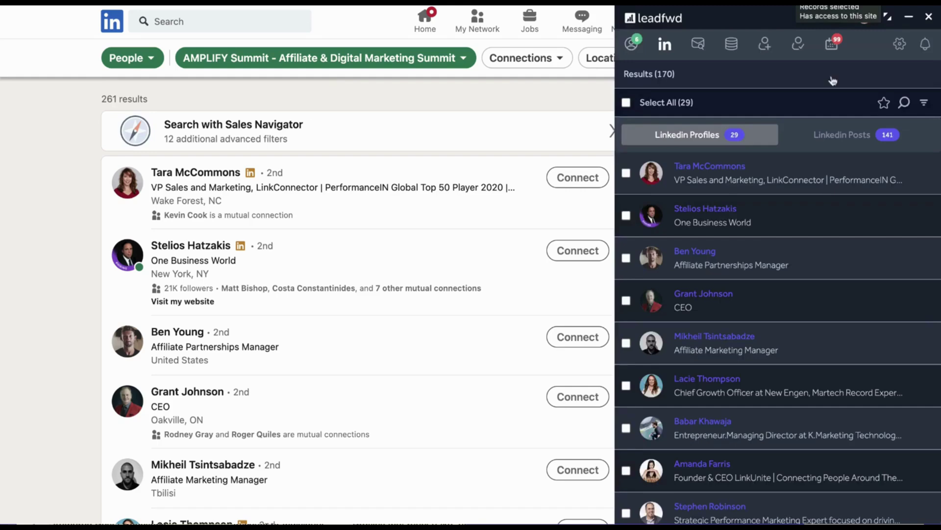
On page 2 of attendee results, select all and add the 39 profiles to the prospect list
{"action": "scroll", "coordinate": [451, 391], "scroll_direction": "down", "scroll_amount": 10}
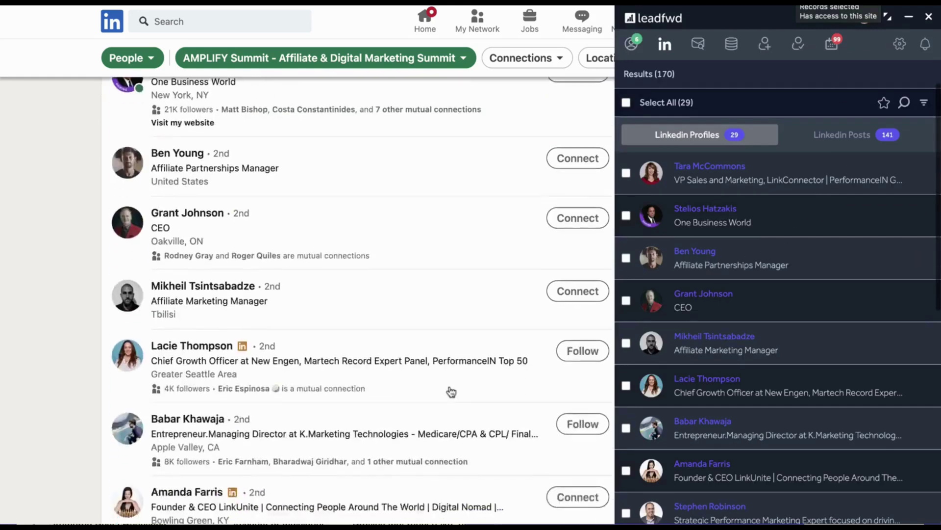
{"action": "left_click", "coordinate": [290, 480]}
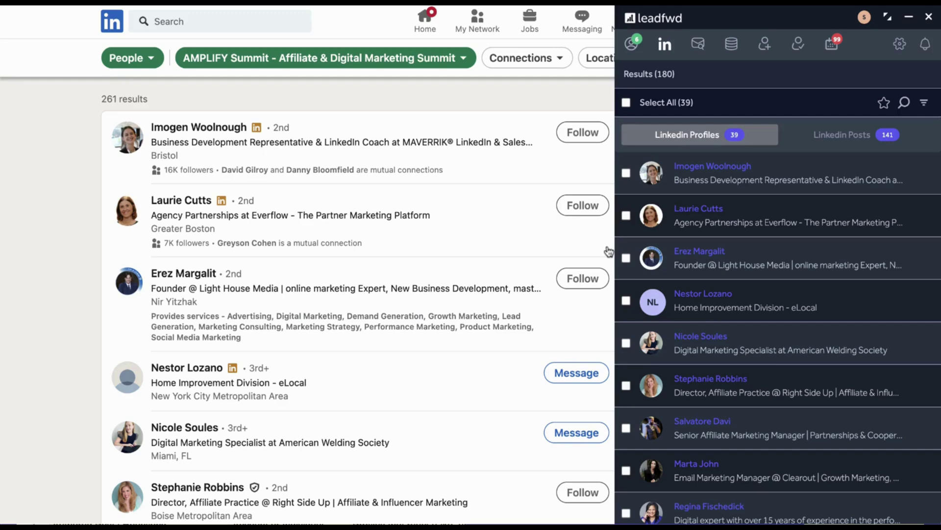
{"action": "left_click", "coordinate": [626, 103]}
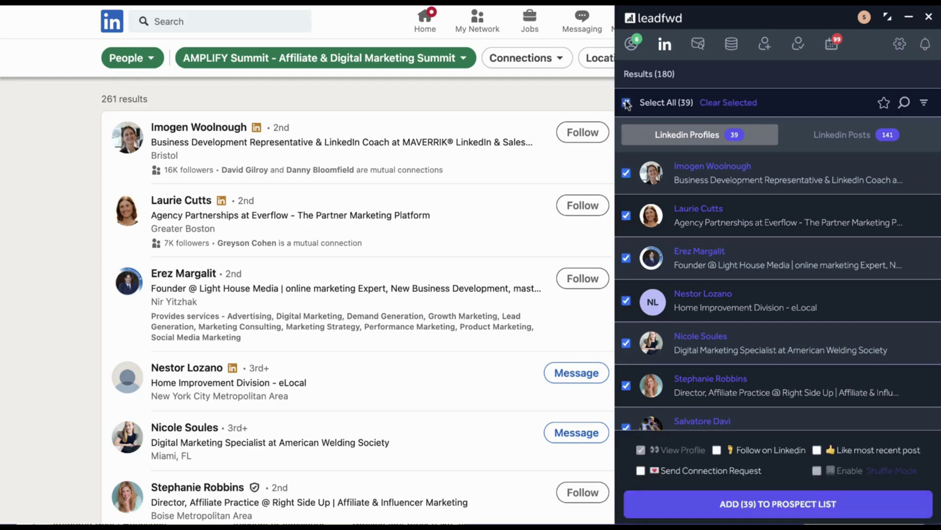
{"action": "left_click", "coordinate": [760, 505]}
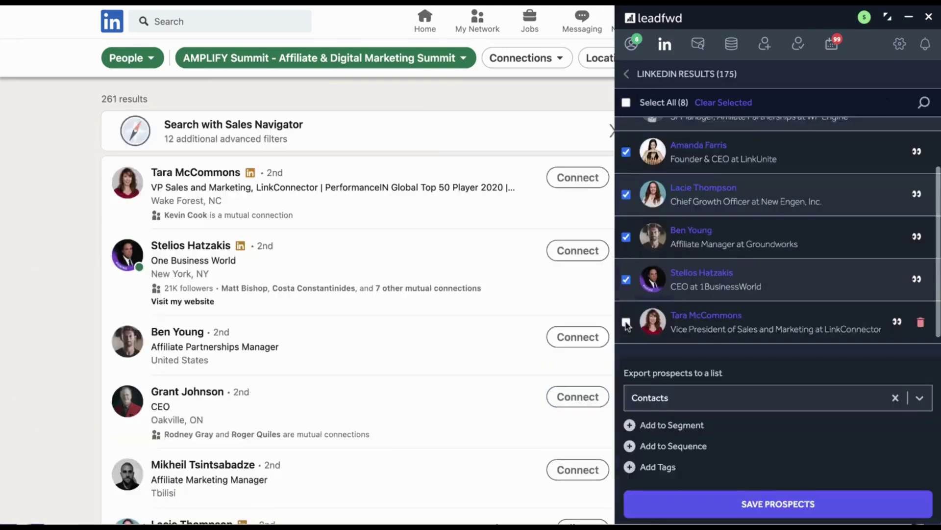
Exclude the last profile and enroll the rest in the Outreach | Recycle | Email, SMS, Voice sequence
{"action": "left_click", "coordinate": [626, 347]}
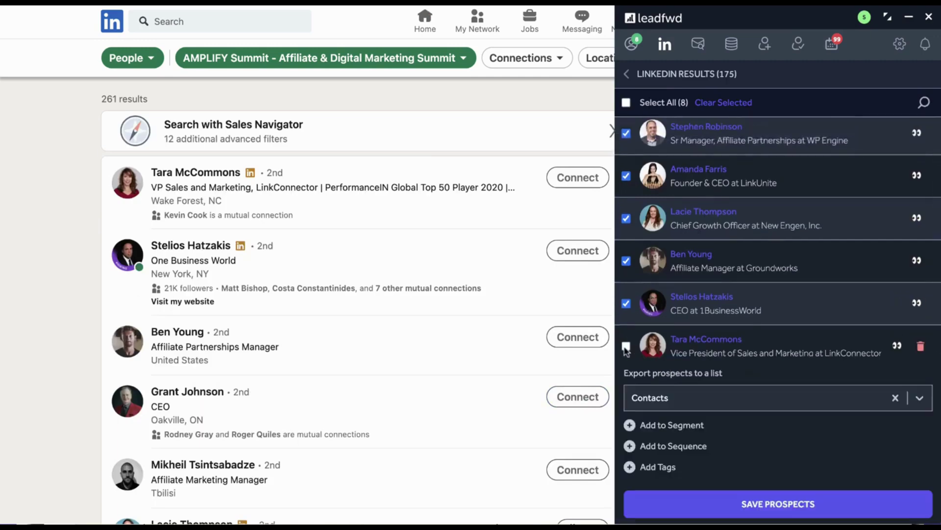
{"action": "scroll", "coordinate": [647, 265], "scroll_direction": "up", "scroll_amount": 2}
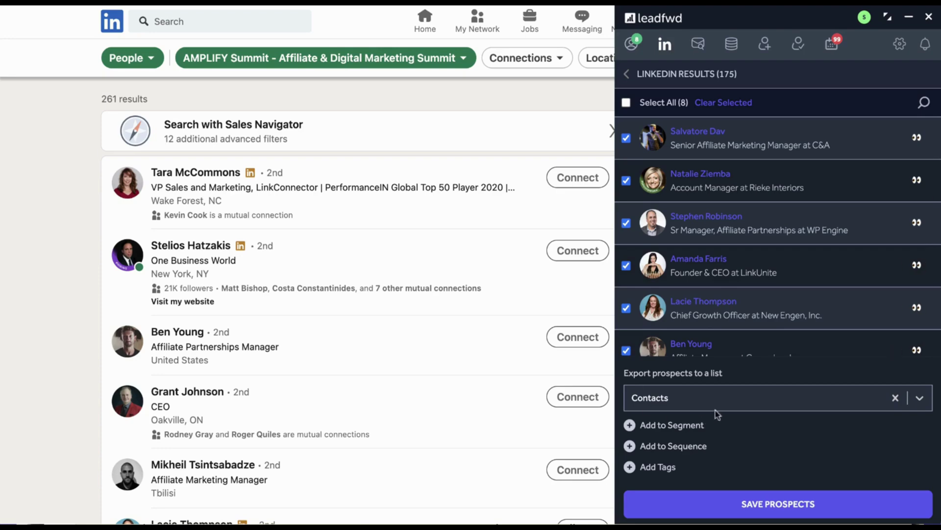
{"action": "left_click", "coordinate": [688, 450]}
{"action": "left_click", "coordinate": [716, 446]}
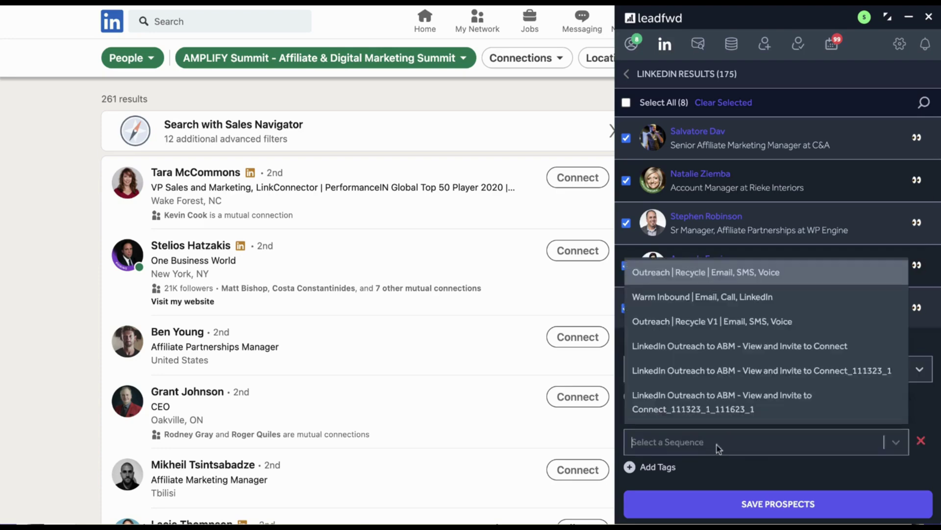
{"action": "left_click", "coordinate": [708, 271]}
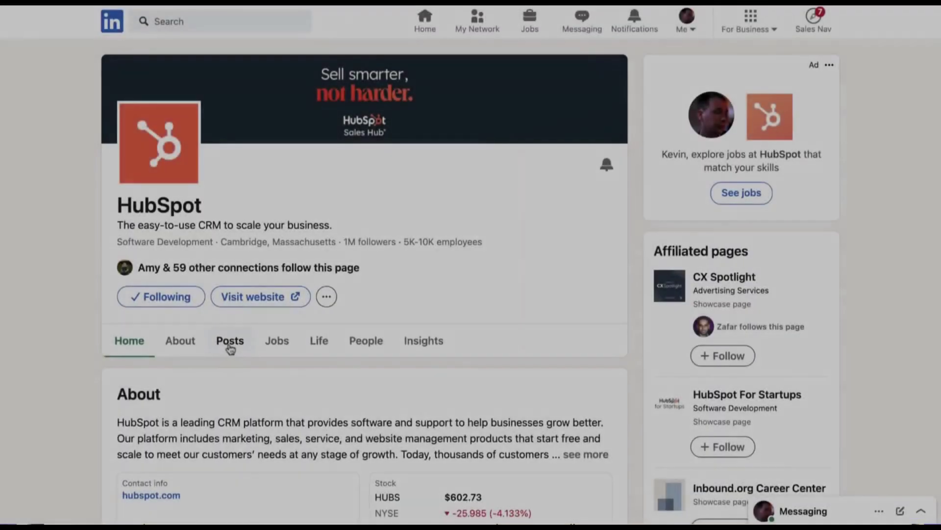
On HubSpot's Posts tab, open the 204 reactions list of a recent post
{"action": "left_click", "coordinate": [229, 343]}
{"action": "scroll", "coordinate": [230, 348], "scroll_direction": "down", "scroll_amount": 4}
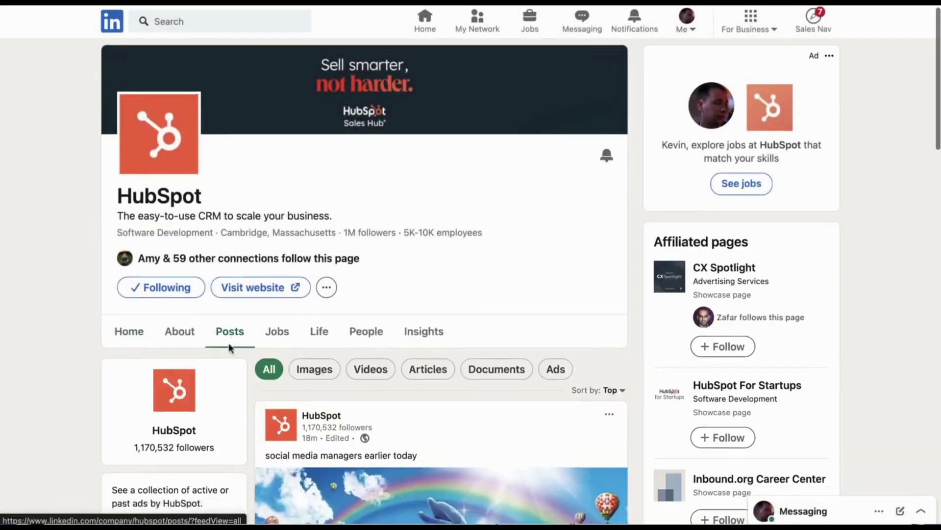
{"action": "scroll", "coordinate": [229, 348], "scroll_direction": "down", "scroll_amount": 7}
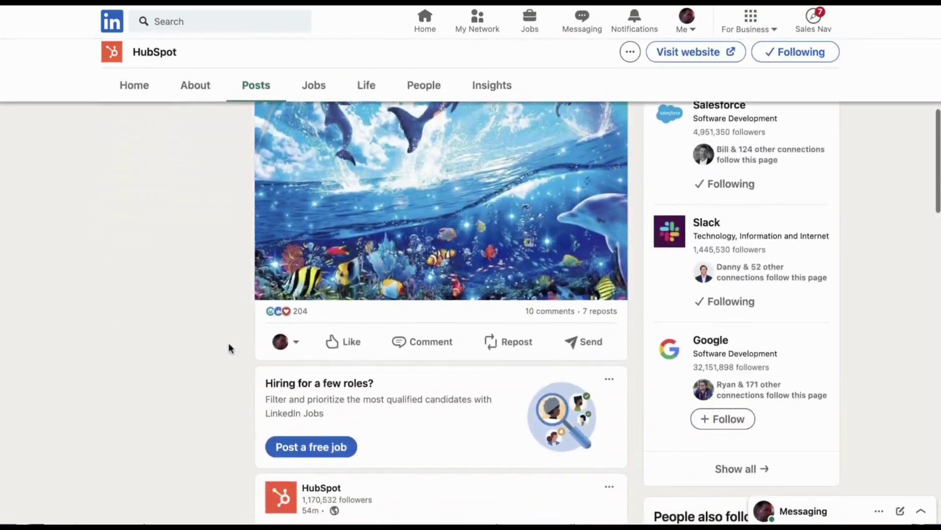
{"action": "left_click", "coordinate": [300, 312]}
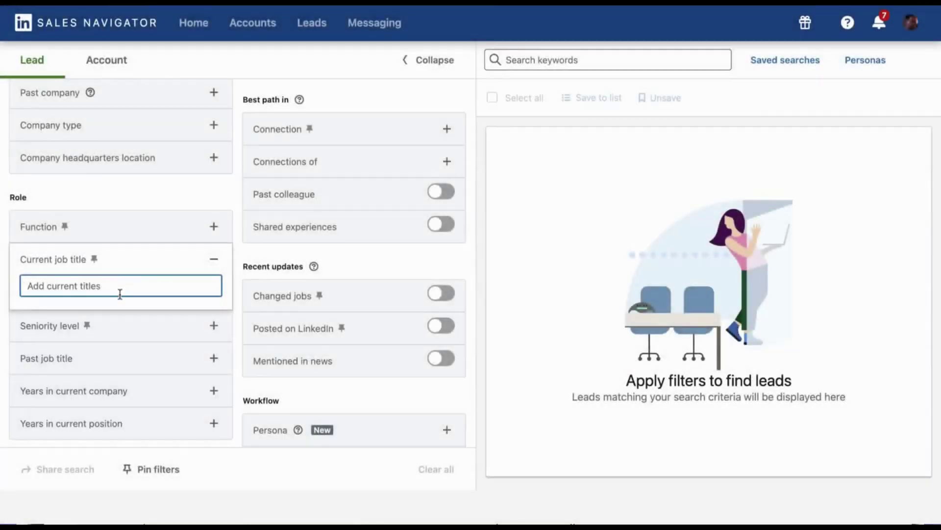
Filter Sales Navigator leads to the Chief Marketing Officer title with Changed jobs turned on
{"action": "type", "text": "chief m"}
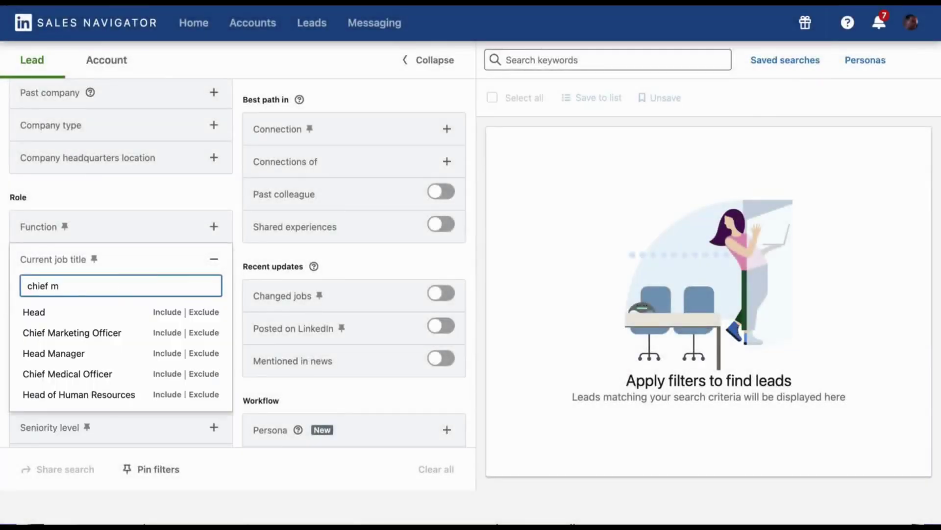
{"action": "left_click", "coordinate": [107, 333]}
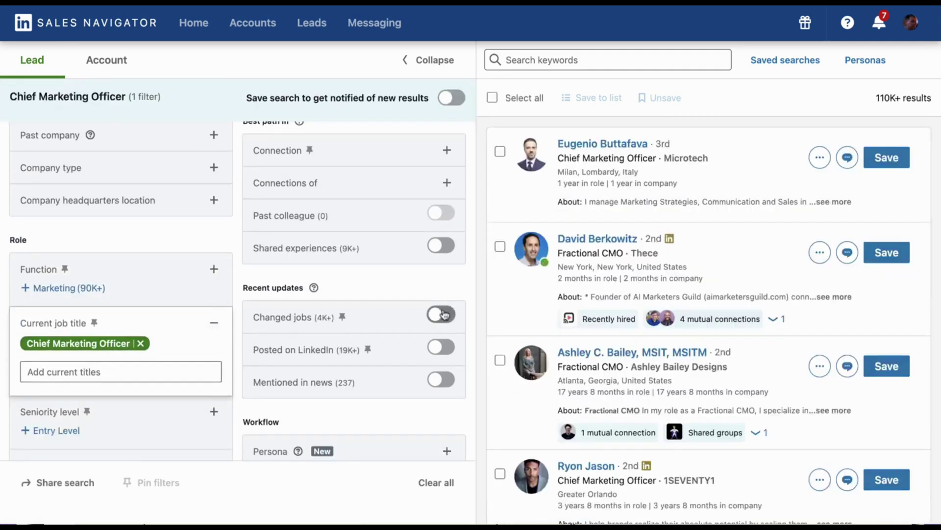
{"action": "left_click", "coordinate": [441, 315]}
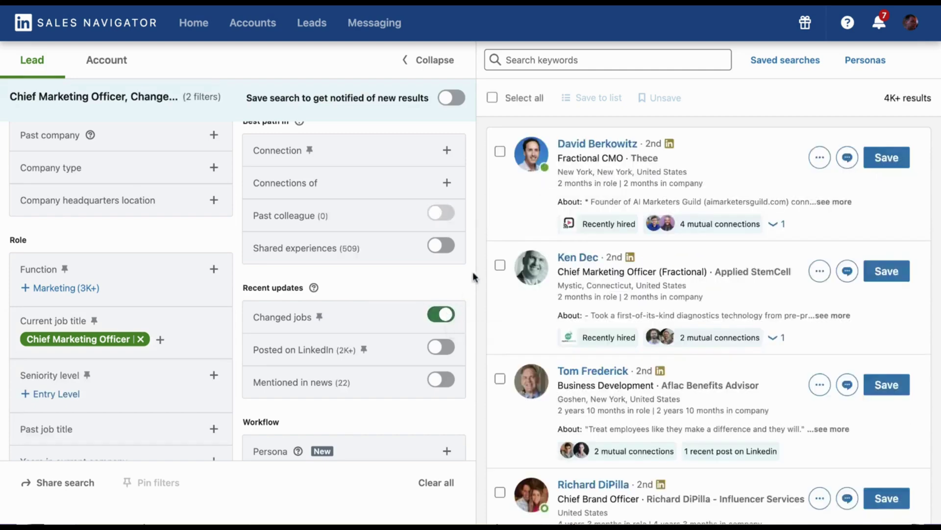
{"action": "left_click", "coordinate": [805, 20]}
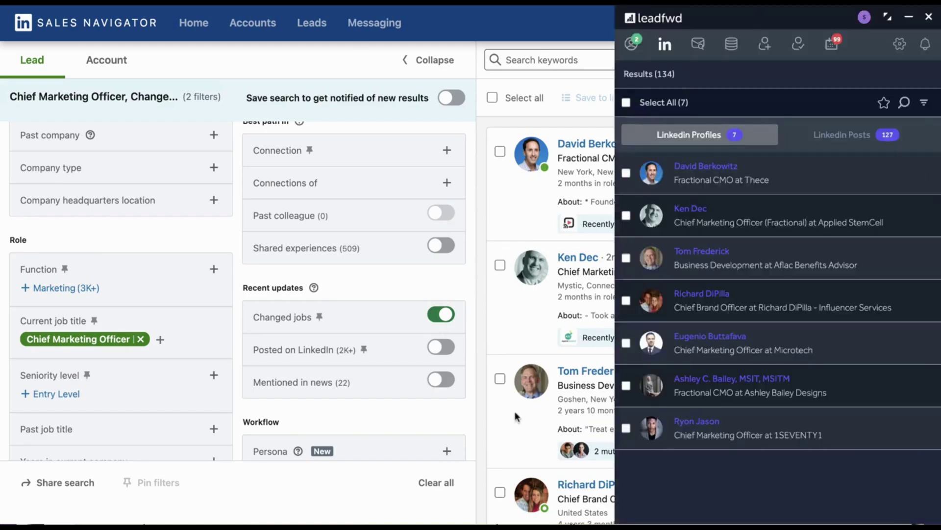
Extract the commenters of the 45-comment post from leadfwd's Linkedin Posts tab
{"action": "scroll", "coordinate": [516, 417], "scroll_direction": "down", "scroll_amount": 15}
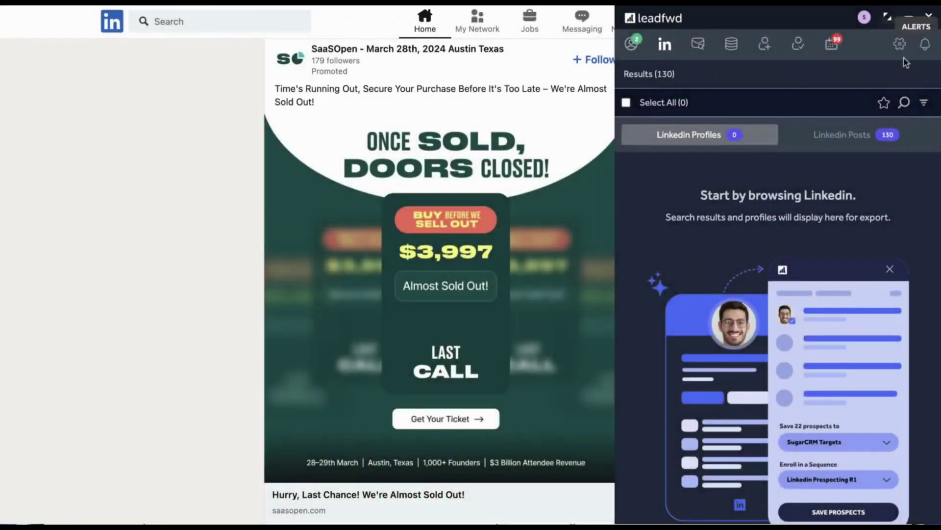
{"action": "left_click", "coordinate": [847, 140]}
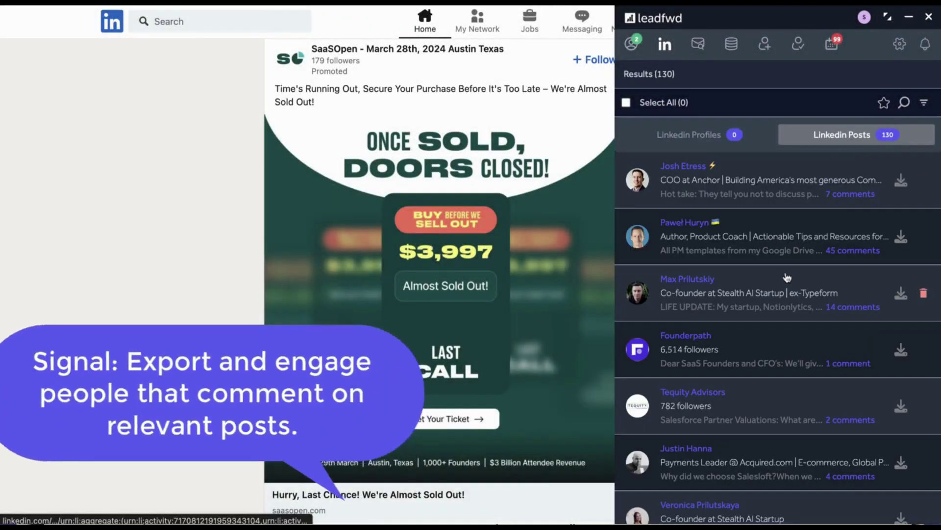
{"action": "left_click", "coordinate": [901, 239]}
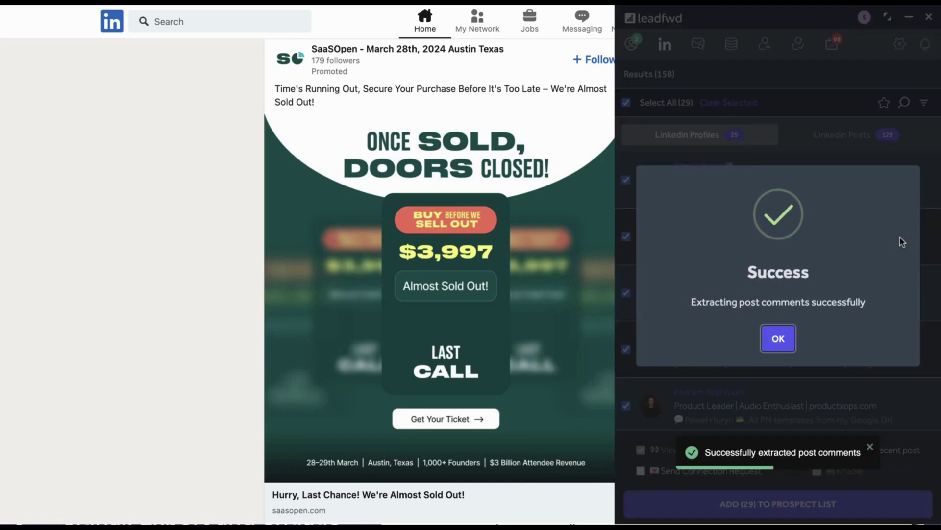
Add the 29 commenters to the prospect list with Like most recent post enabled
{"action": "left_click", "coordinate": [779, 339]}
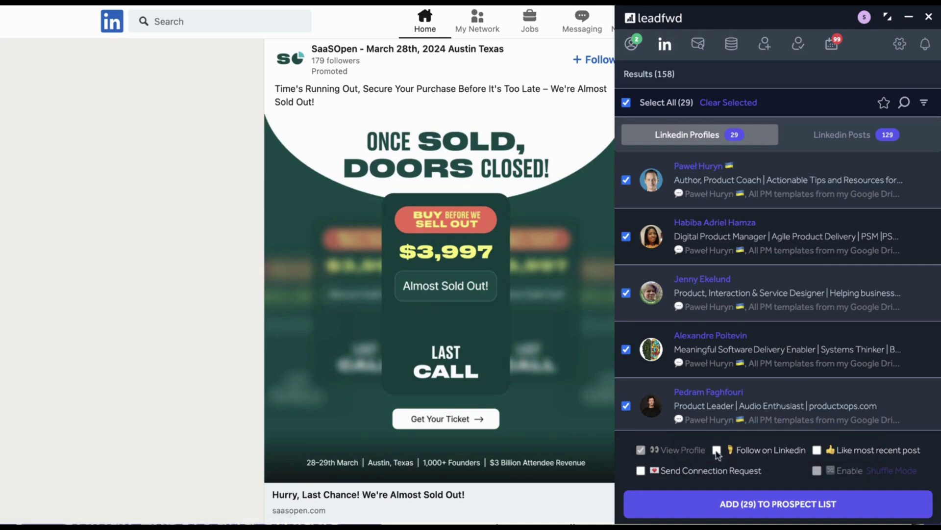
{"action": "left_click", "coordinate": [817, 451]}
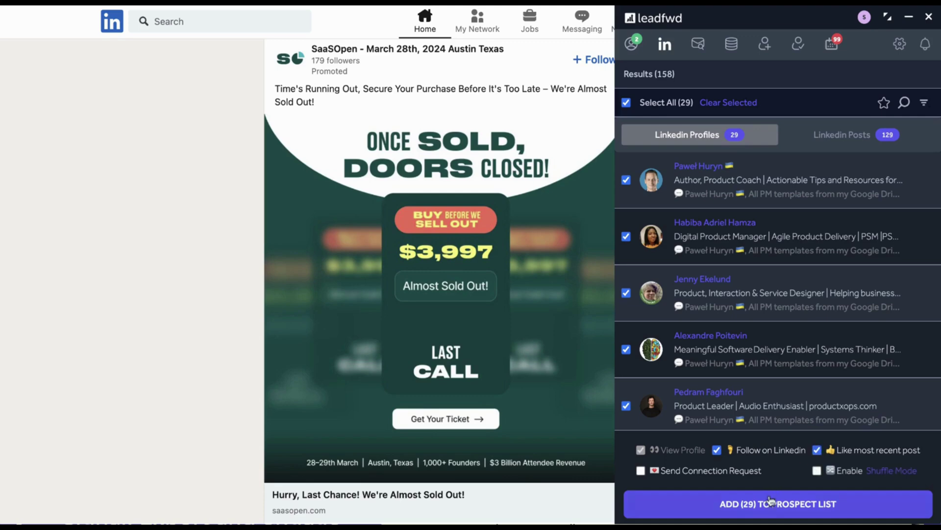
{"action": "left_click", "coordinate": [777, 509]}
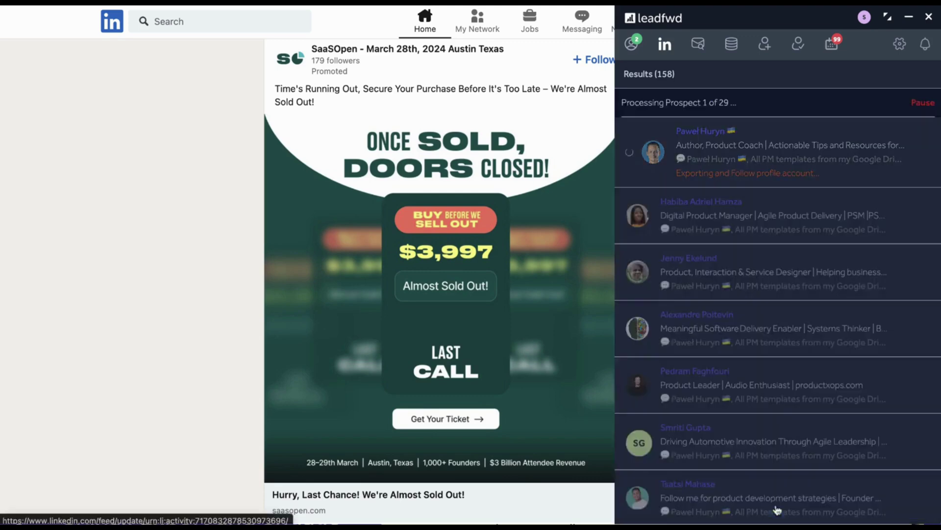